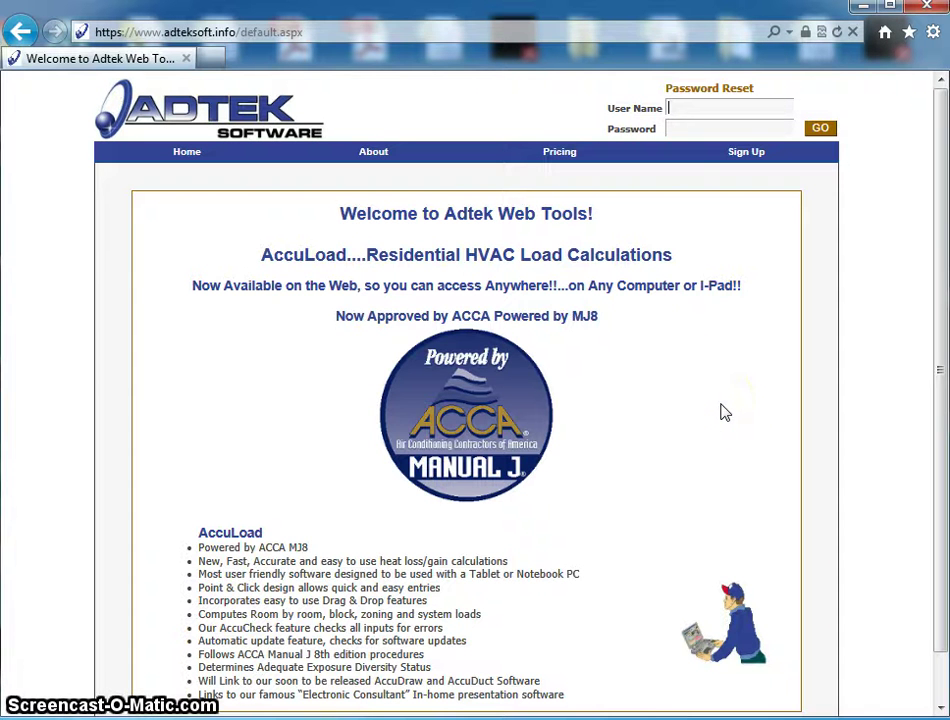
- Sign in to Adtek Web Tools with the user name and open the AccuLoad program
{"action": "left_click", "coordinate": [694, 107]}
{"action": "type", "text": "neil"}
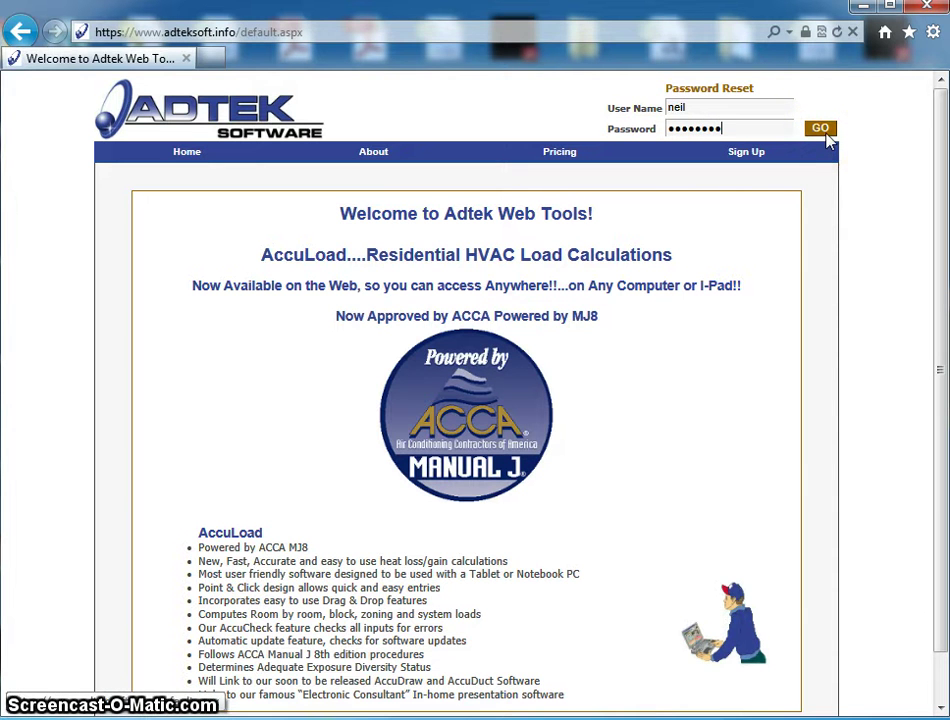
{"action": "left_click", "coordinate": [827, 135]}
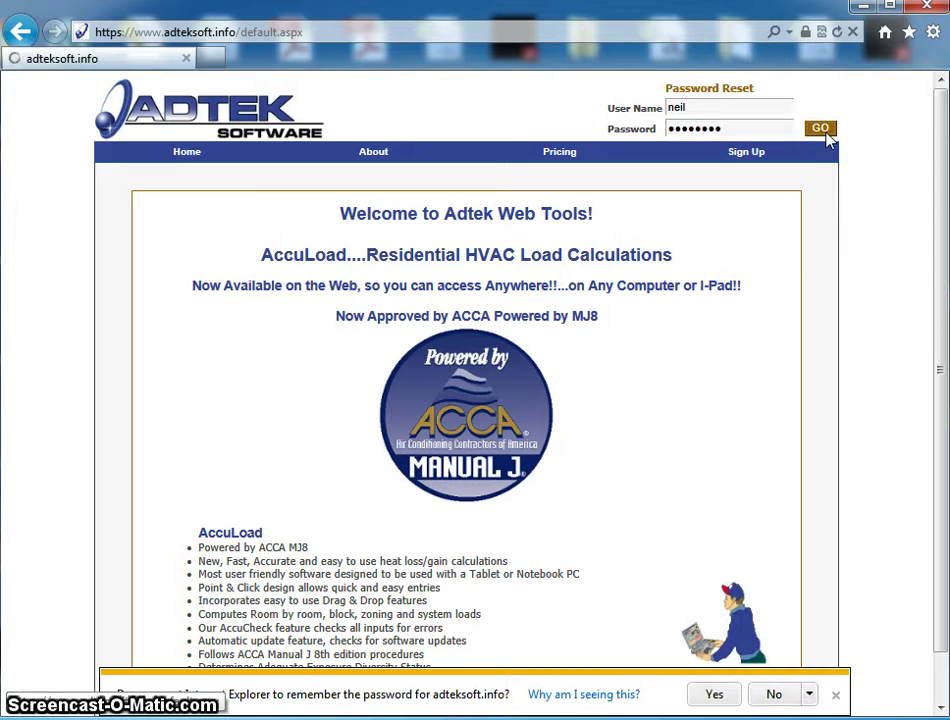
{"action": "left_click", "coordinate": [835, 694]}
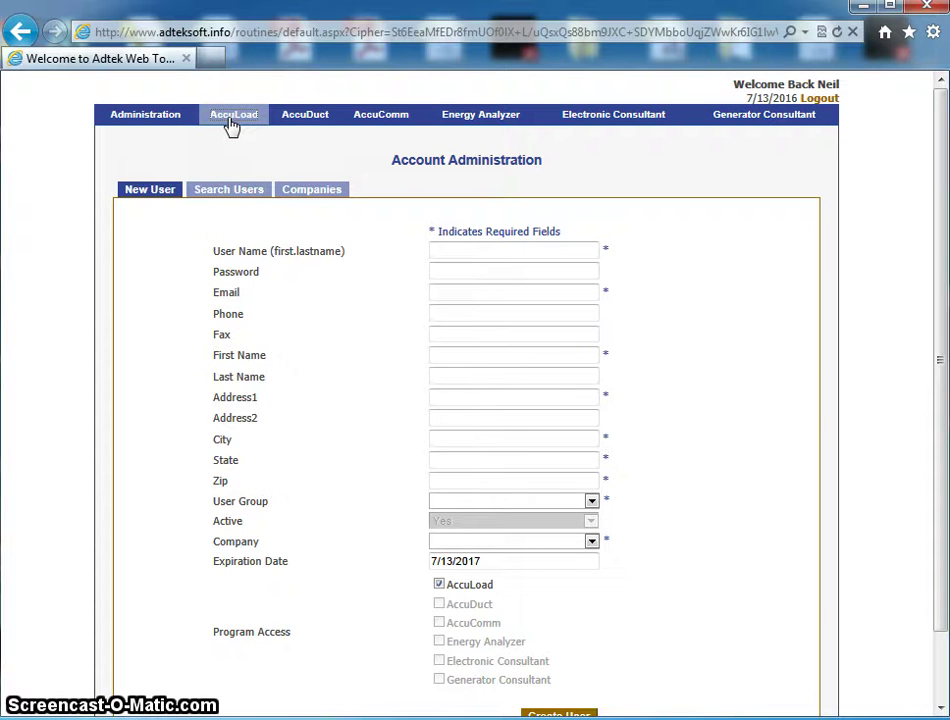
{"action": "left_click", "coordinate": [231, 118]}
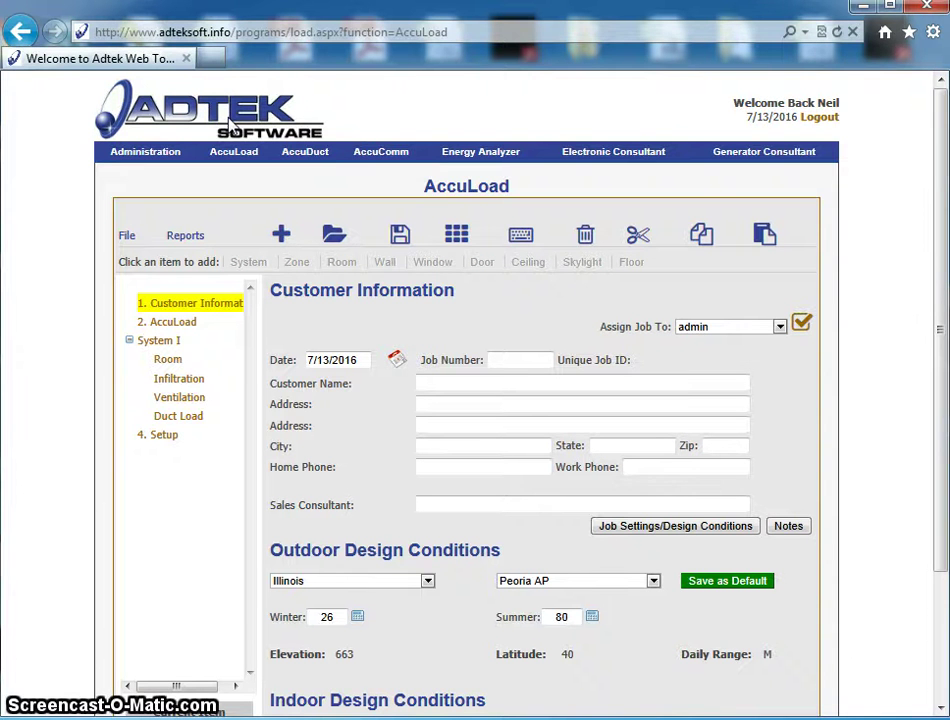
- Enter the job number and the customer's full name, then save the job
{"action": "left_click", "coordinate": [503, 358]}
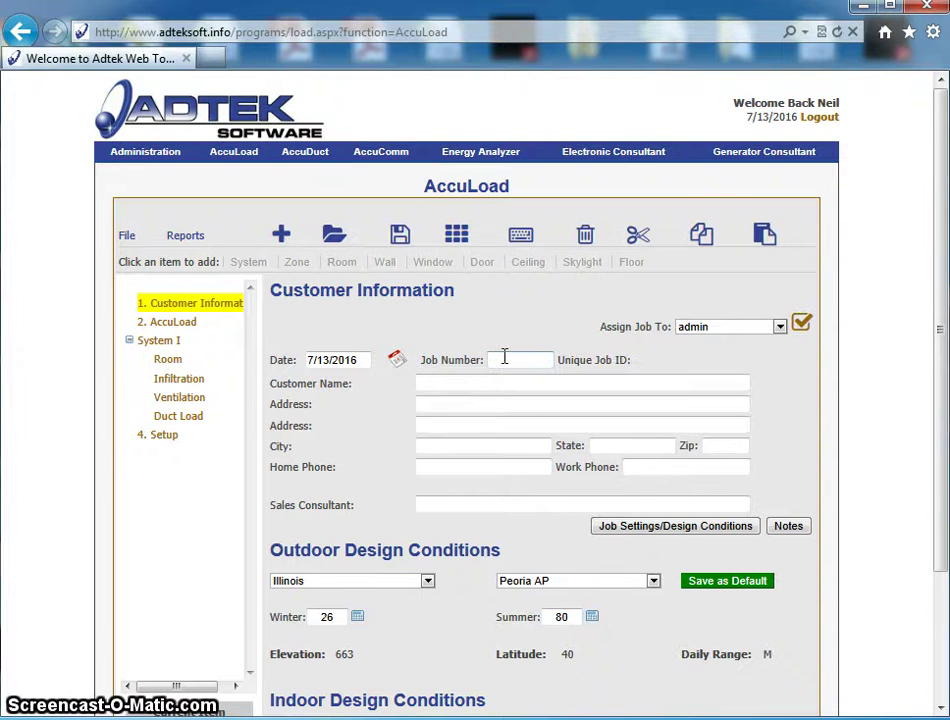
{"action": "left_click", "coordinate": [426, 384]}
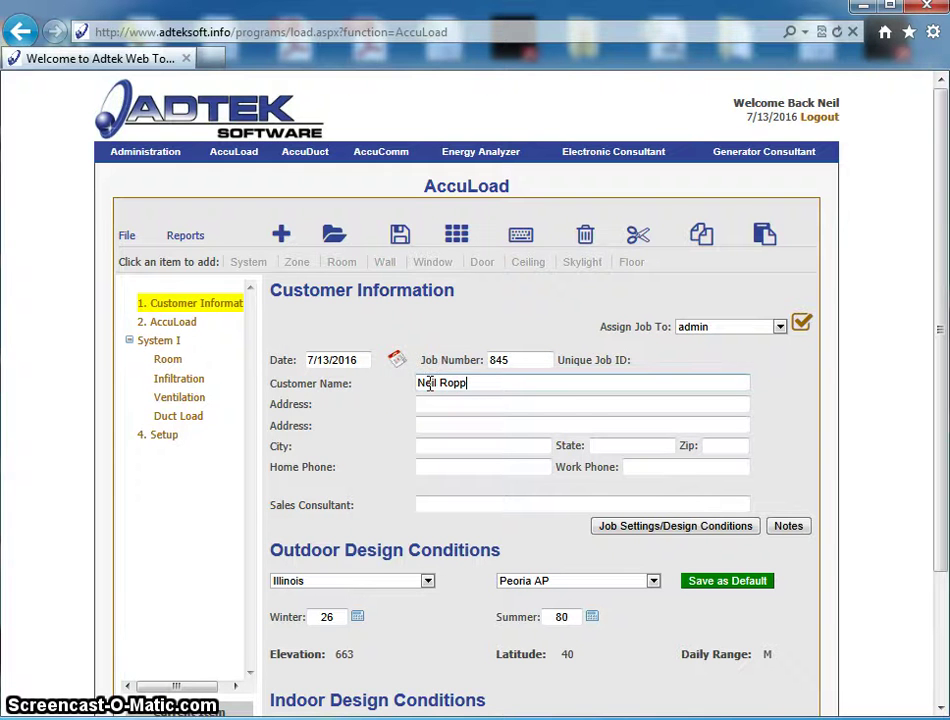
{"action": "scroll", "coordinate": [477, 500], "scroll_direction": "down", "scroll_amount": 3}
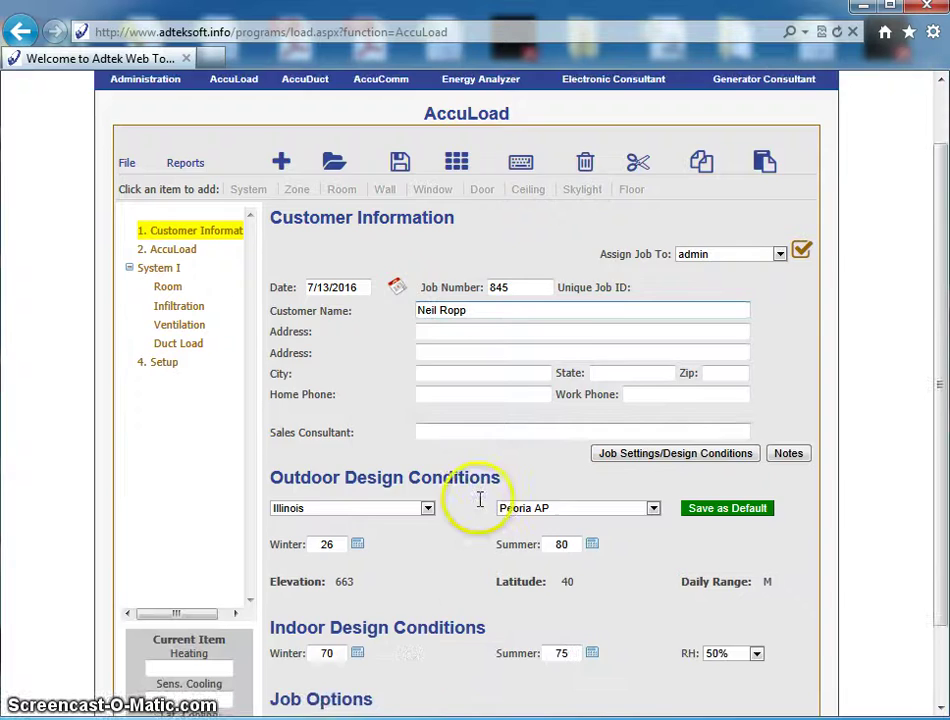
{"action": "scroll", "coordinate": [503, 472], "scroll_direction": "up", "scroll_amount": 3}
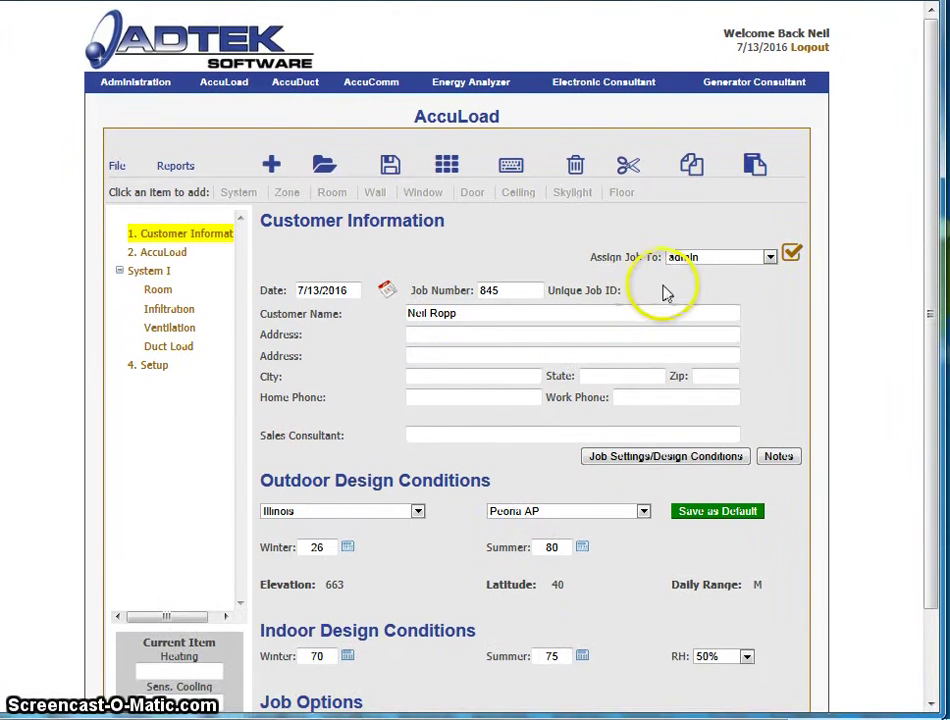
{"action": "left_click", "coordinate": [117, 165]}
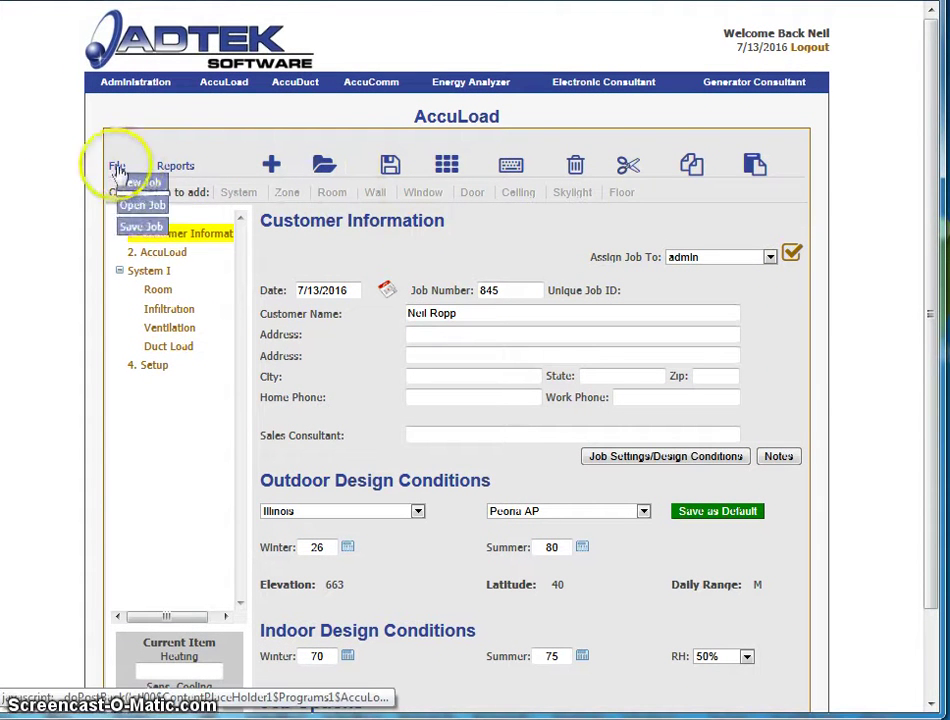
{"action": "left_click", "coordinate": [152, 222]}
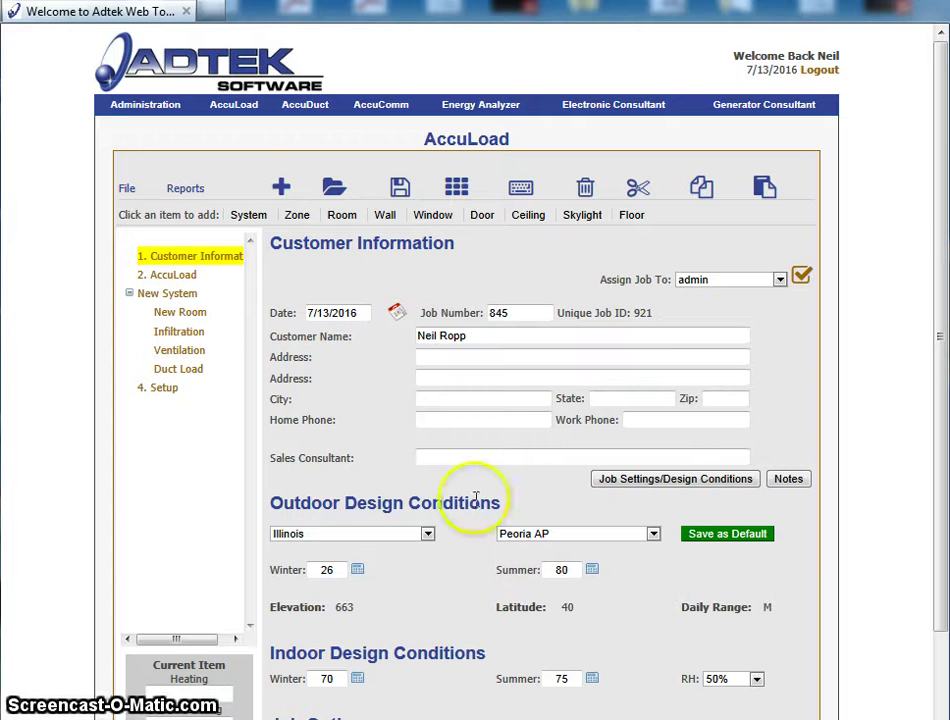
- Give the new room width 20, length 20 and average wall height 10
{"action": "left_click", "coordinate": [180, 313]}
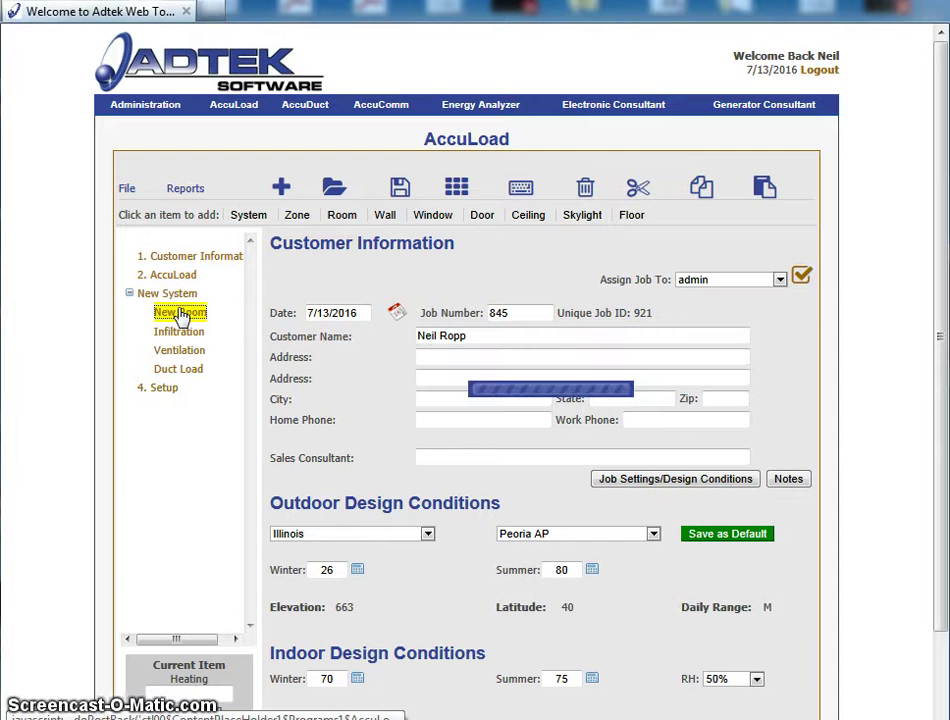
{"action": "left_click", "coordinate": [316, 362]}
{"action": "type", "text": "20"}
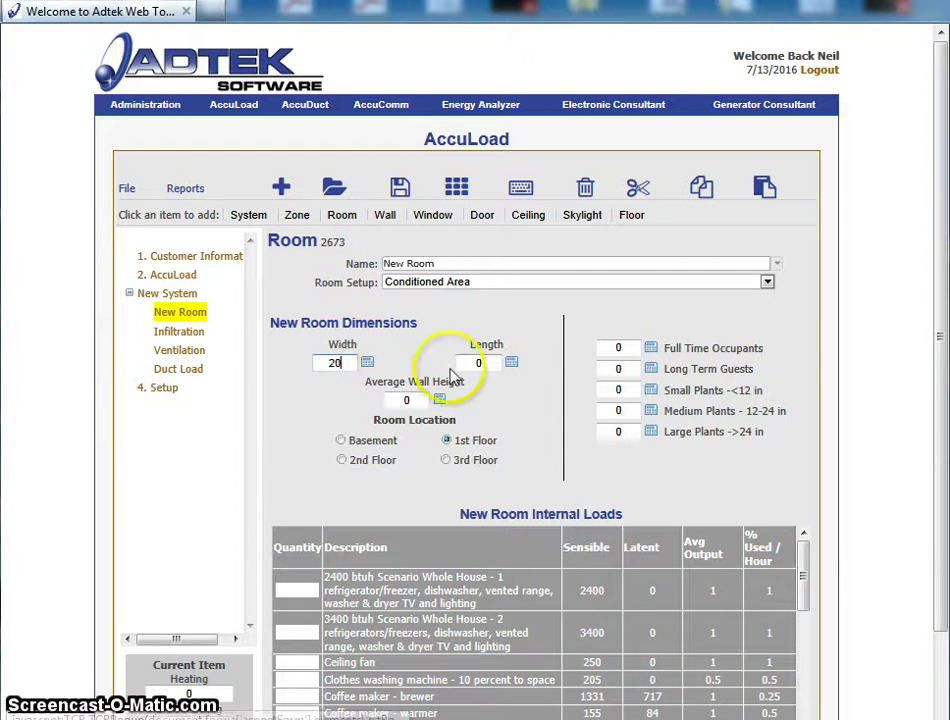
{"action": "left_click", "coordinate": [479, 363]}
{"action": "type", "text": "20"}
{"action": "left_click", "coordinate": [418, 399]}
{"action": "type", "text": "10"}
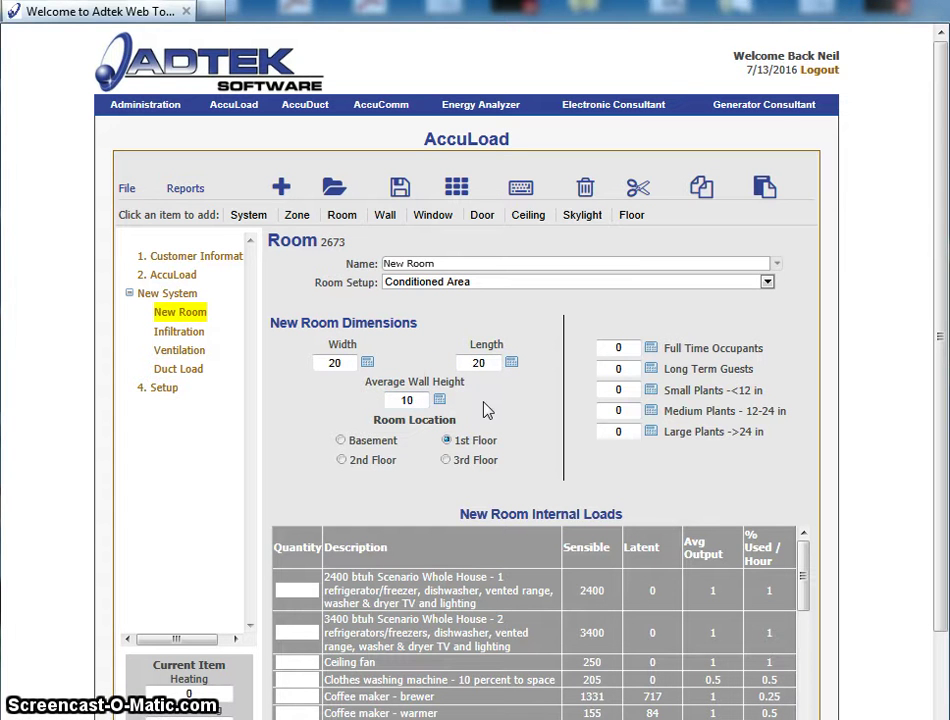
- Set 3 full-time occupants and quantity 1 for the 2400 btuh whole-house load
{"action": "left_click", "coordinate": [619, 346]}
{"action": "type", "text": "3"}
{"action": "left_click", "coordinate": [543, 383]}
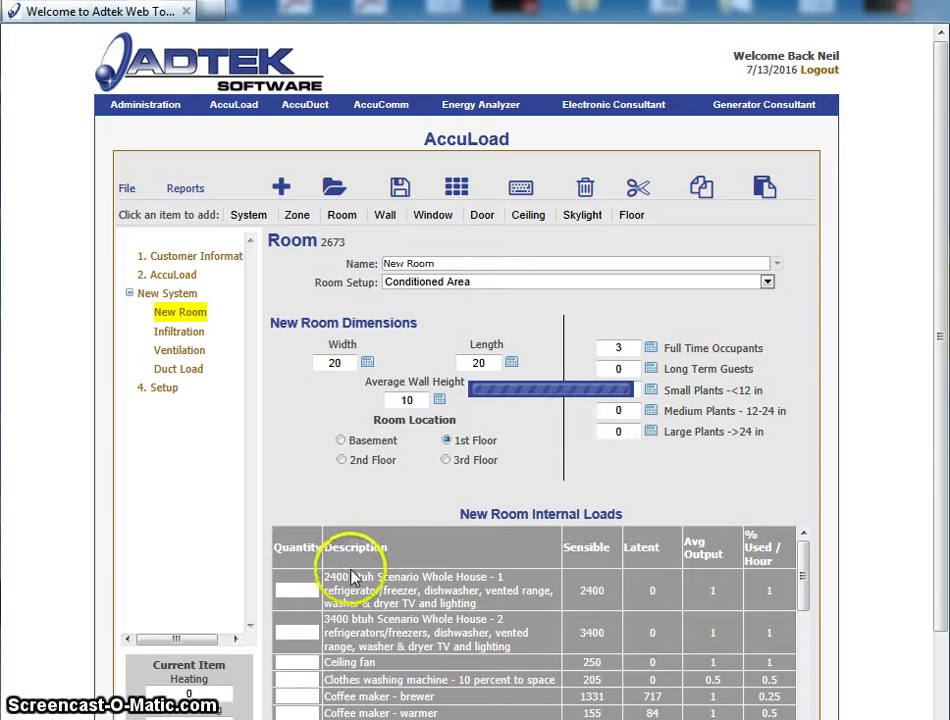
{"action": "left_click", "coordinate": [313, 588]}
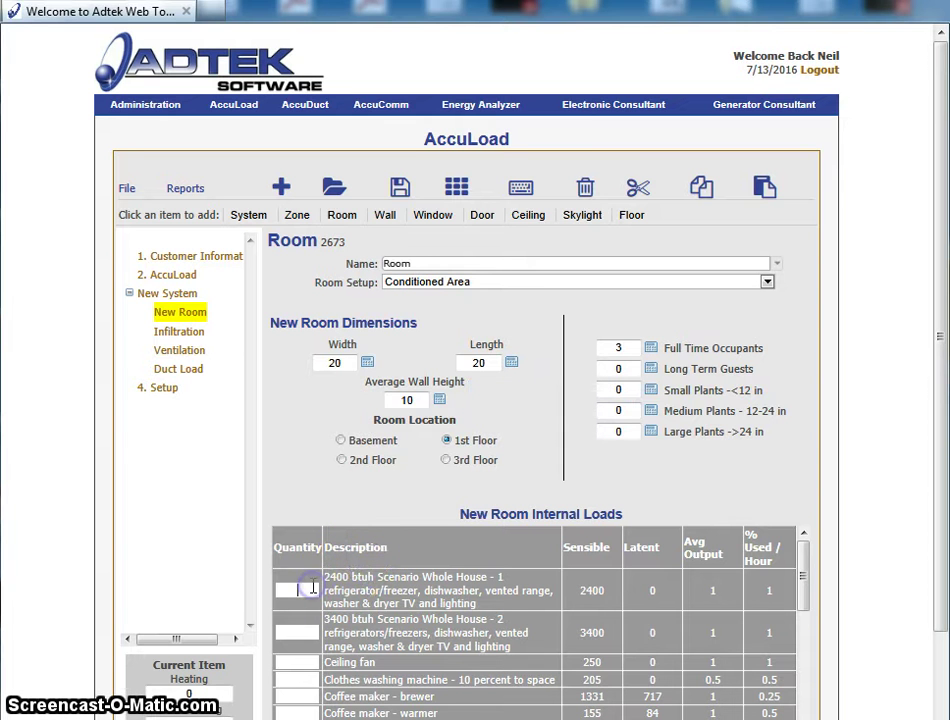
{"action": "type", "text": "1"}
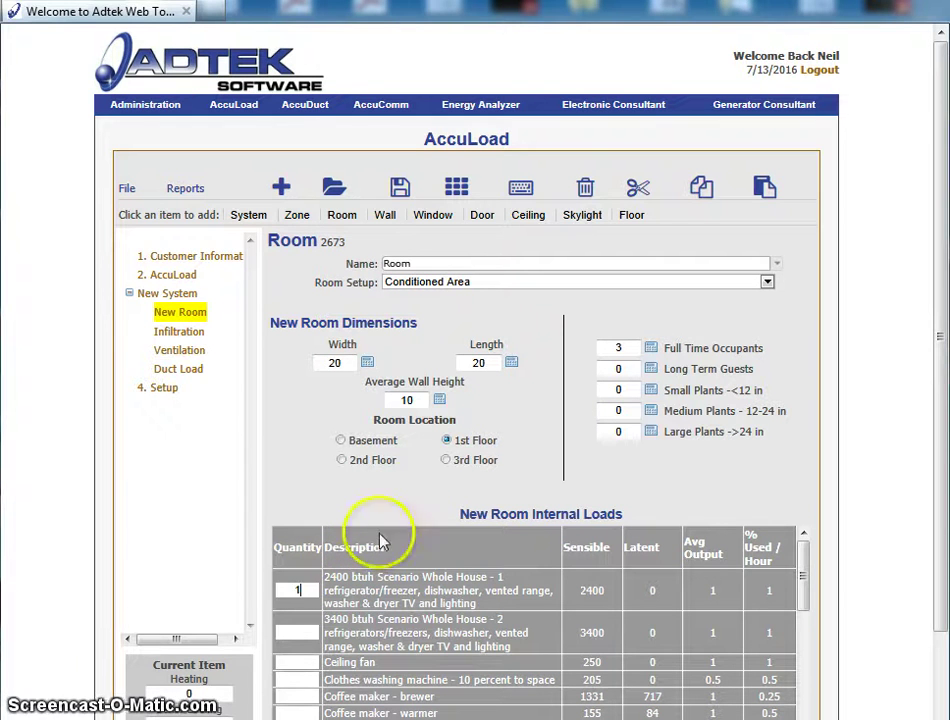
{"action": "left_click", "coordinate": [418, 500]}
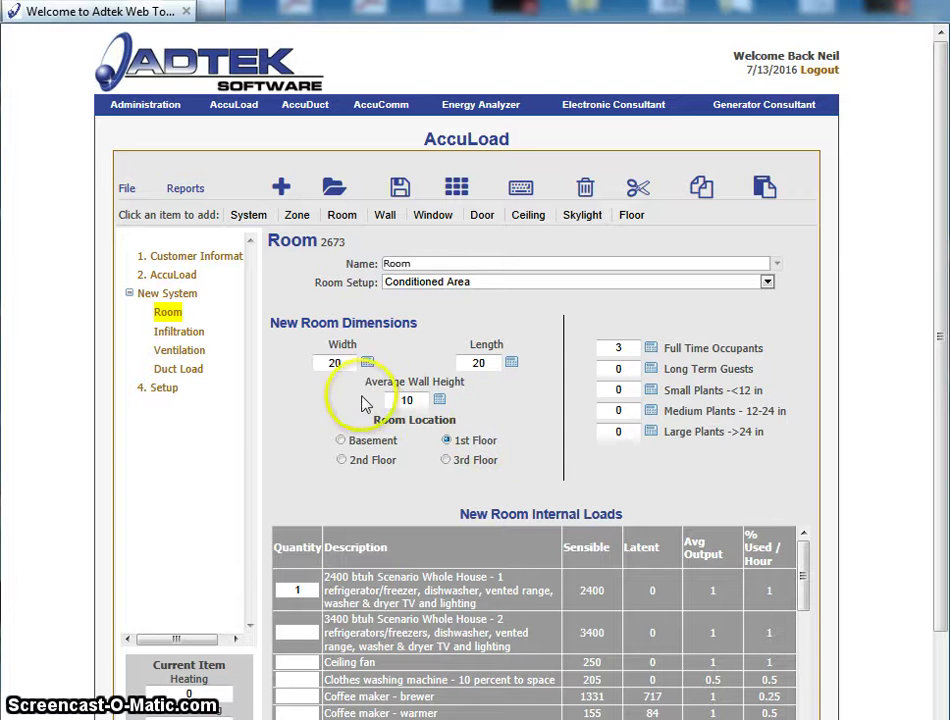
{"action": "left_click", "coordinate": [387, 217]}
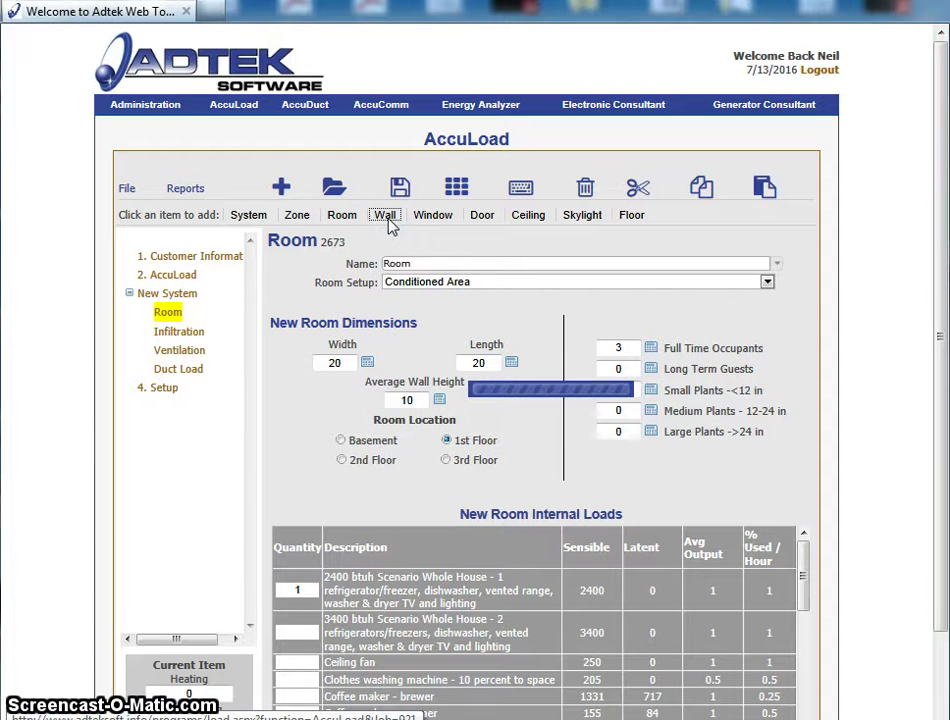
- Make a north-facing wood-stud Frame Wall with R-13 cavity, no board, siding or stucco finish
{"action": "left_click", "coordinate": [335, 353]}
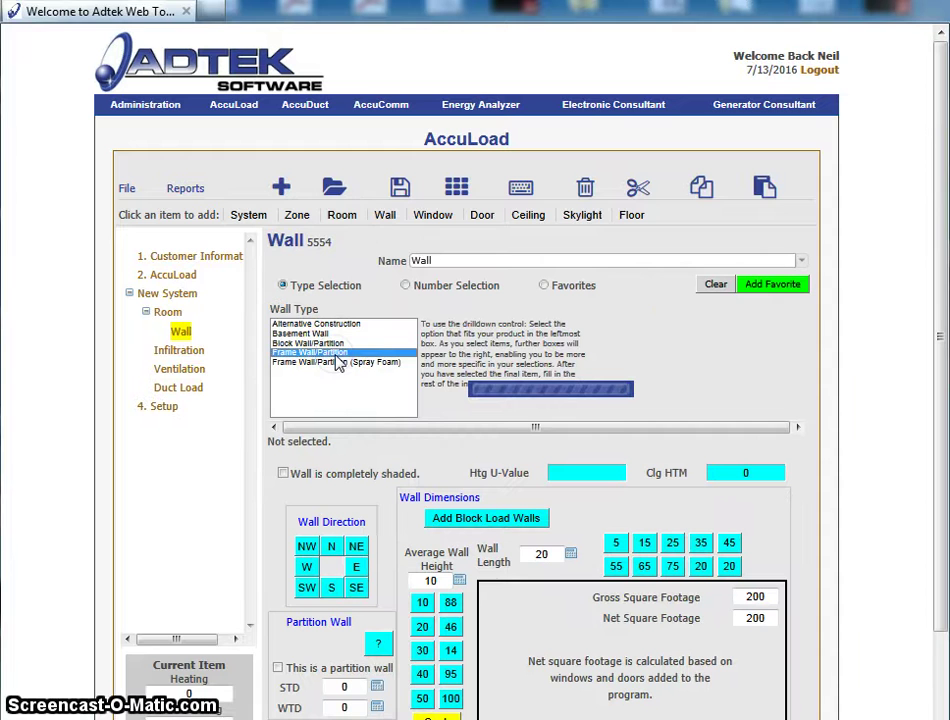
{"action": "left_click", "coordinate": [437, 334]}
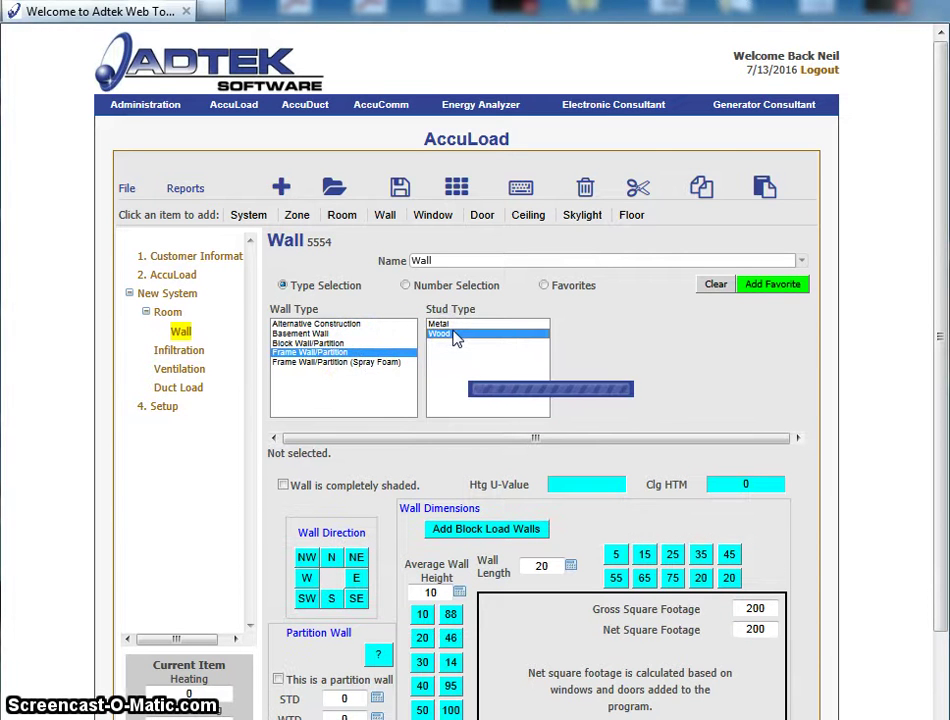
{"action": "left_click", "coordinate": [548, 343]}
{"action": "left_click", "coordinate": [567, 344]}
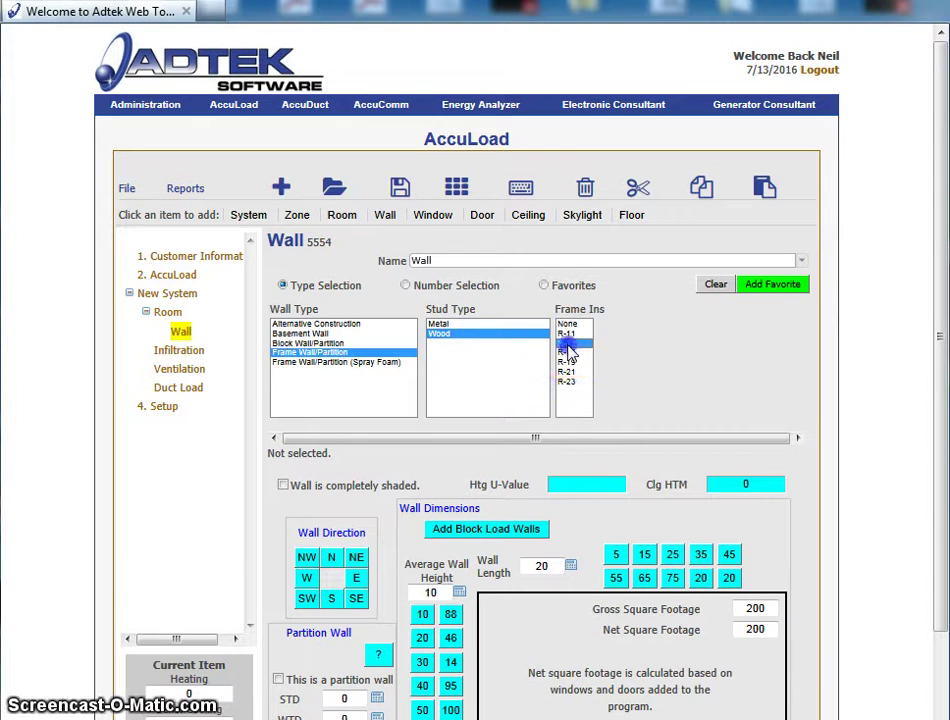
{"action": "left_click", "coordinate": [621, 325]}
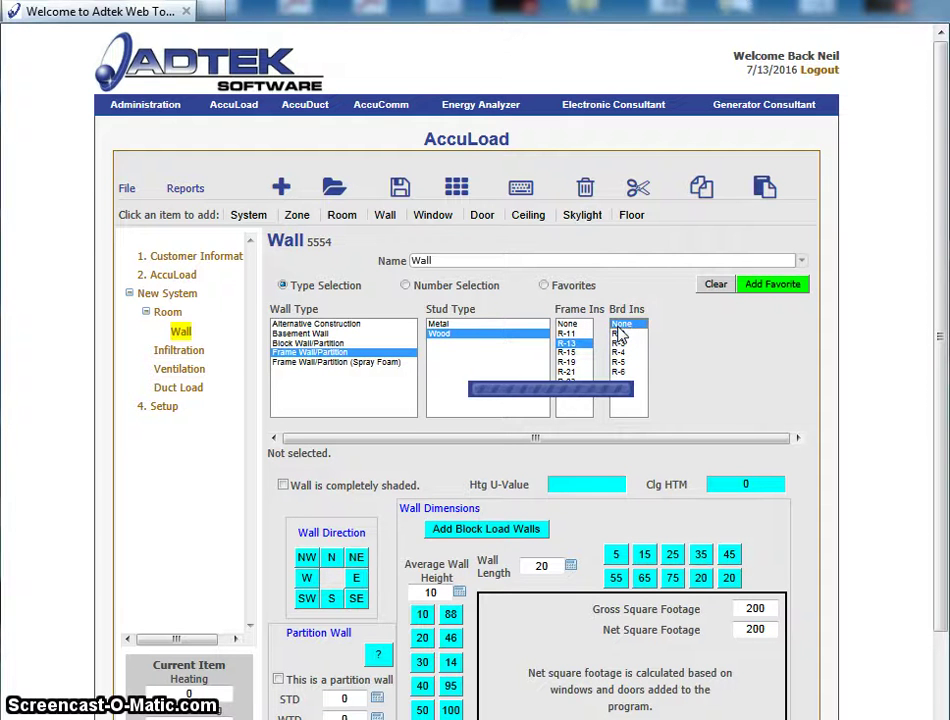
{"action": "left_click", "coordinate": [671, 337]}
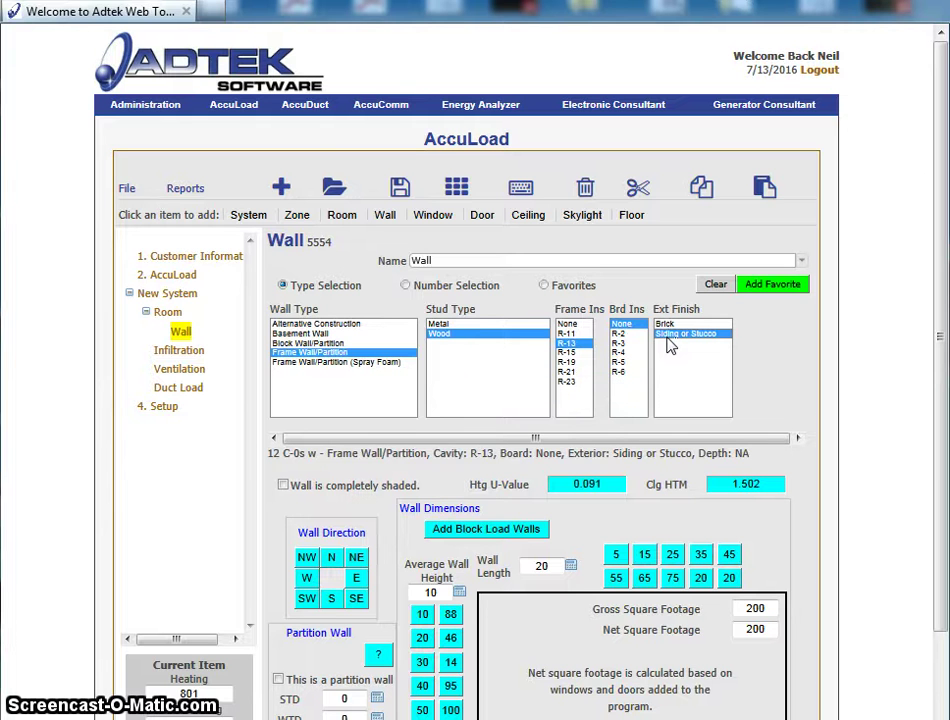
{"action": "left_click", "coordinate": [331, 557]}
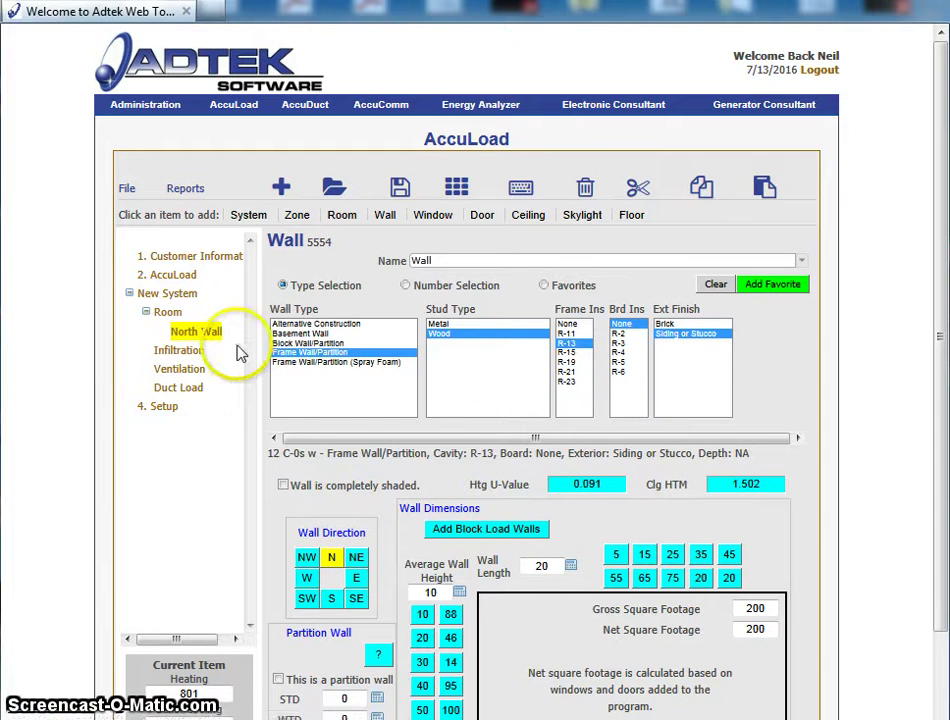
{"action": "left_click", "coordinate": [428, 216]}
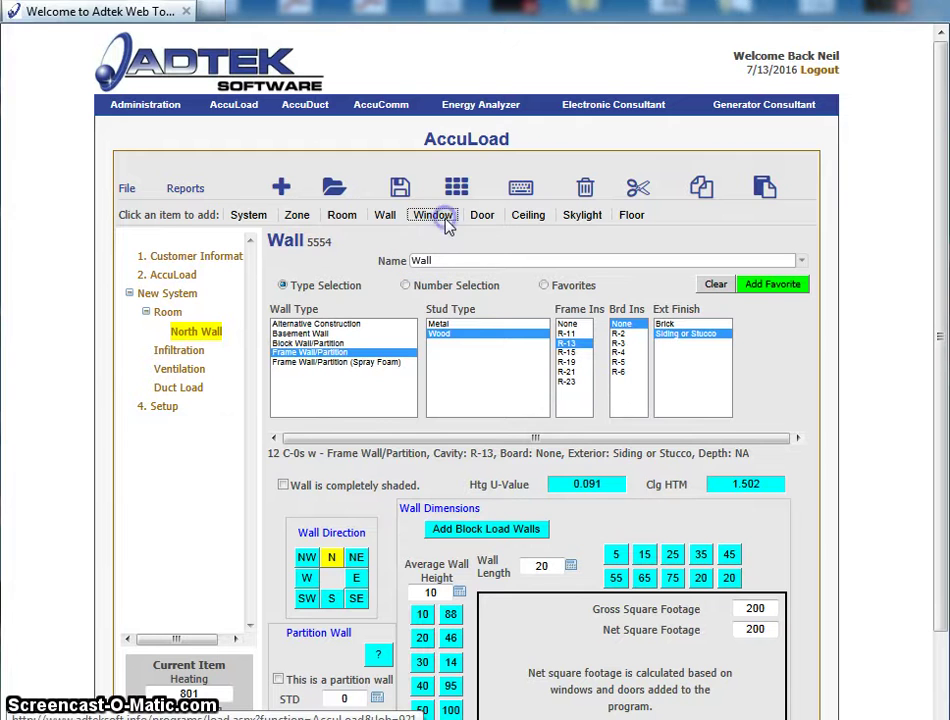
- Configure the window as operable, normal, clear 2-pane wood construction sized 3x4
{"action": "left_click", "coordinate": [286, 357]}
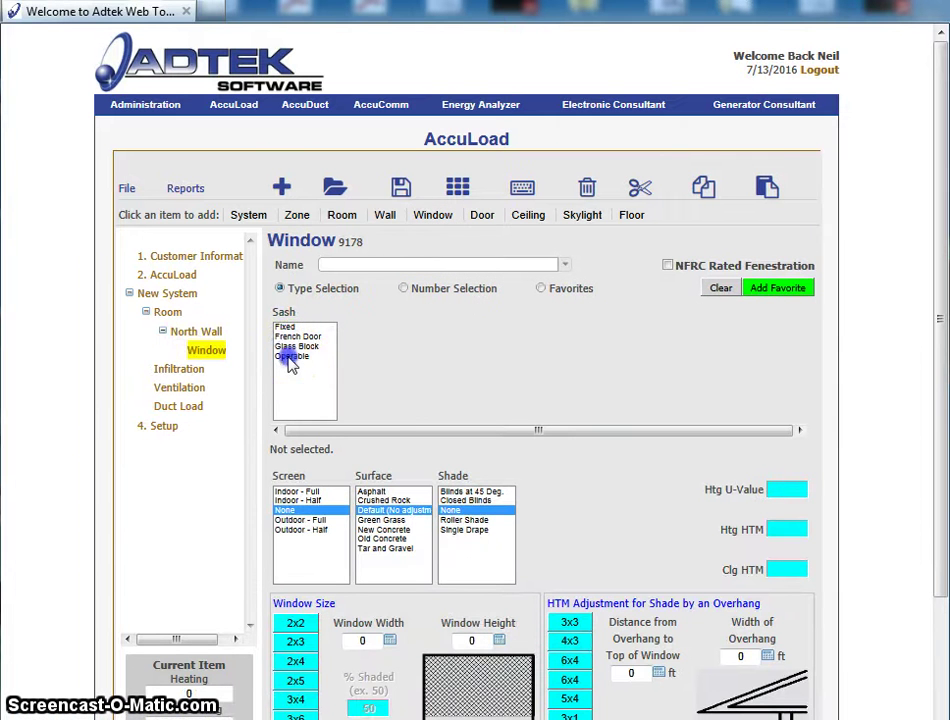
{"action": "left_click", "coordinate": [353, 349]}
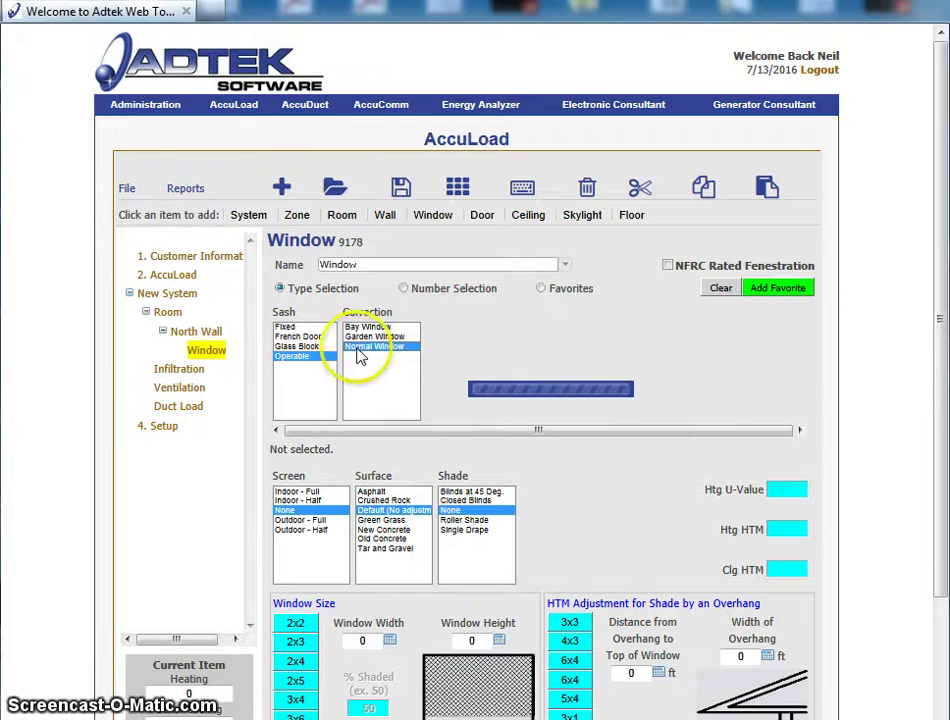
{"action": "left_click", "coordinate": [448, 328]}
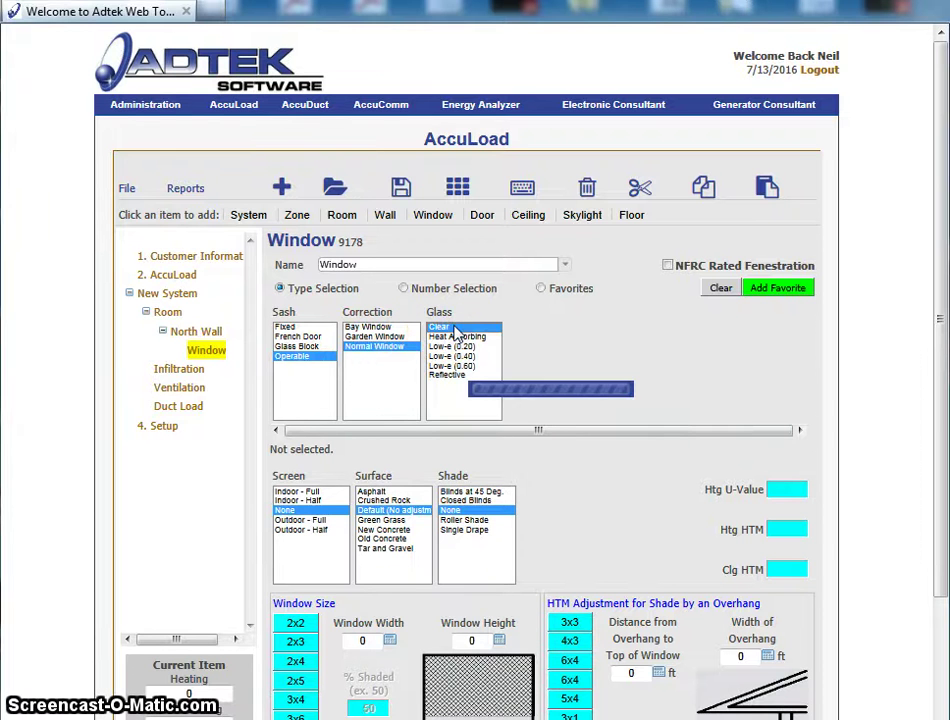
{"action": "left_click", "coordinate": [533, 347]}
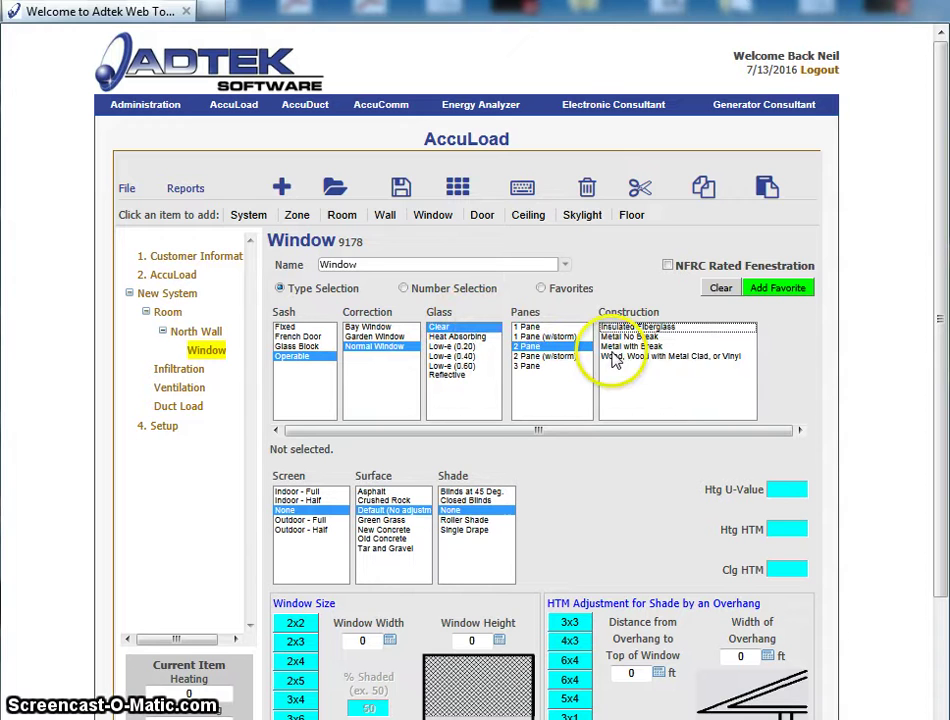
{"action": "left_click", "coordinate": [614, 358]}
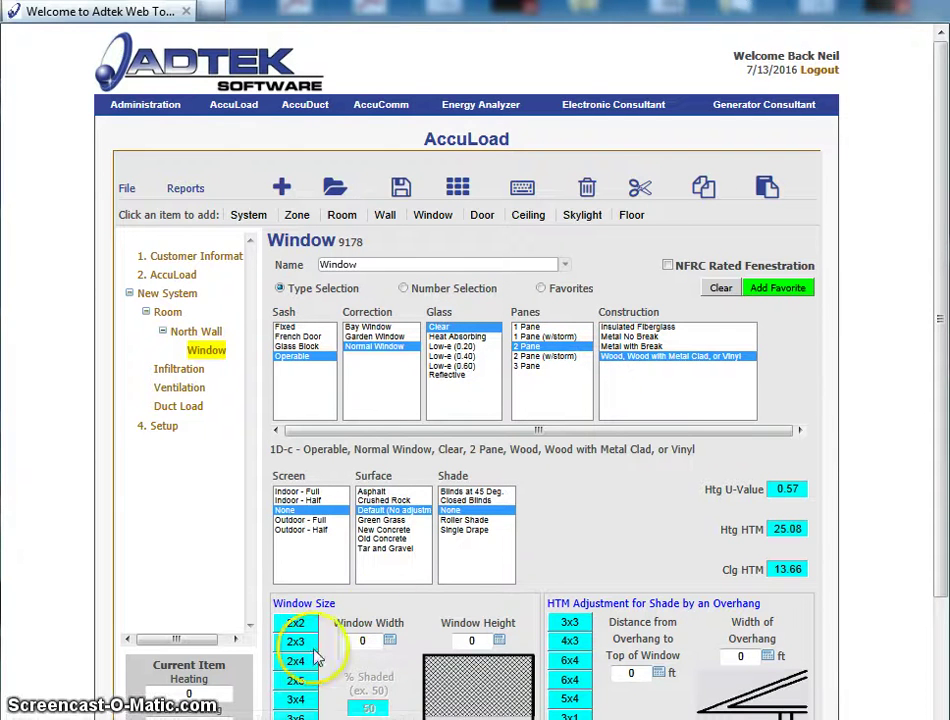
{"action": "left_click", "coordinate": [296, 699]}
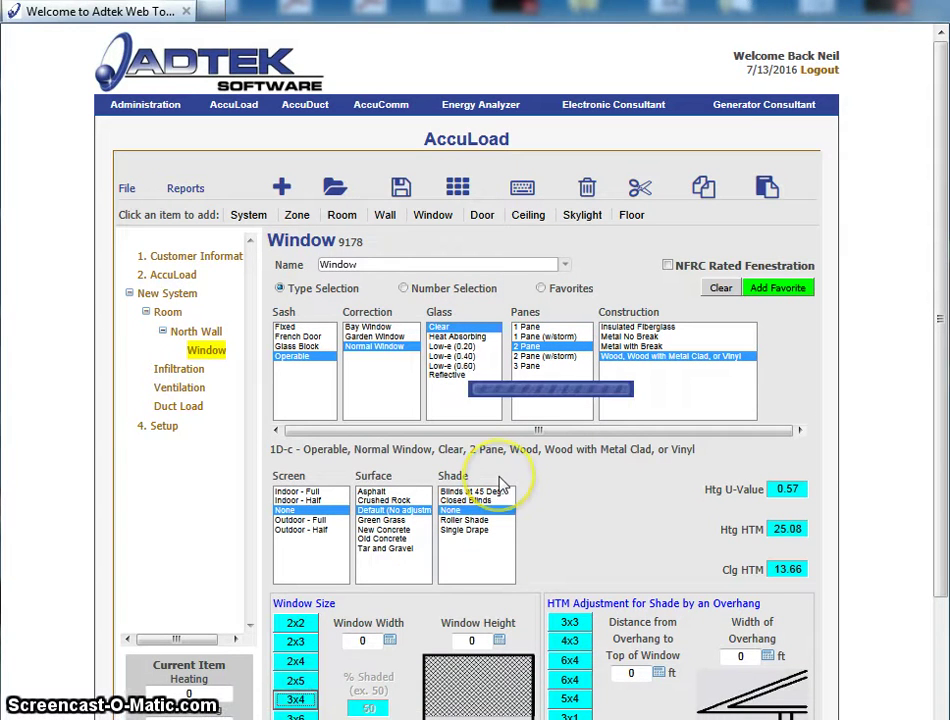